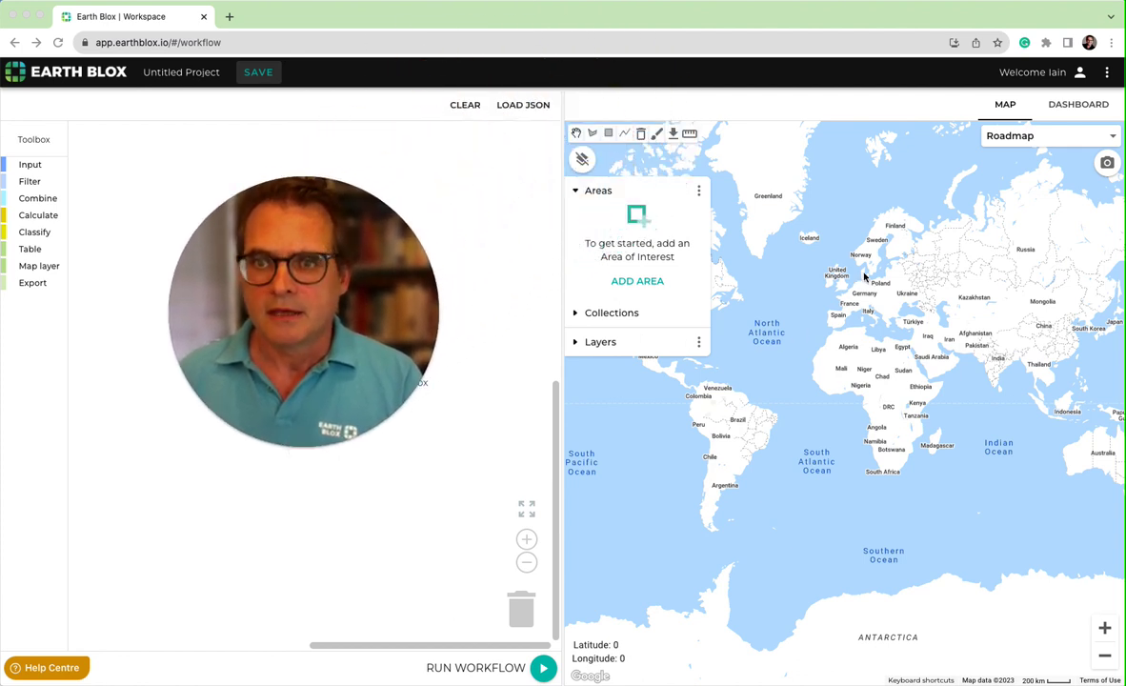
Step: Add a new rectangle area, Area 1, and zoom the map from world view to New York City
click(632, 283)
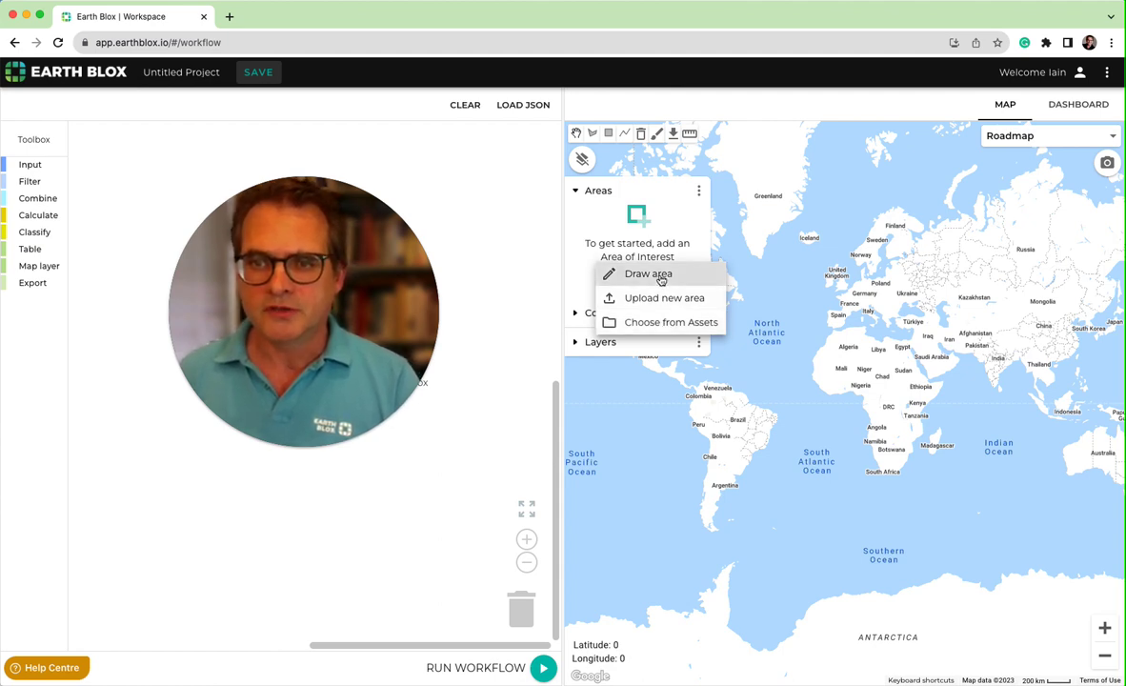
click(661, 278)
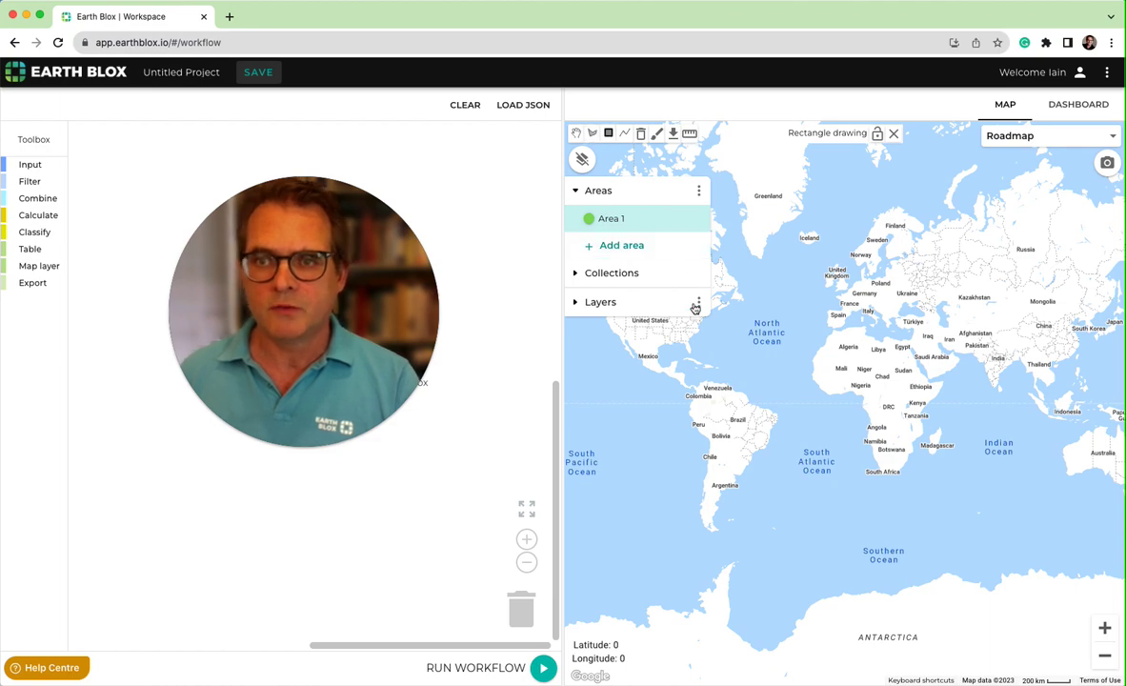
scroll(679, 329, up, 3)
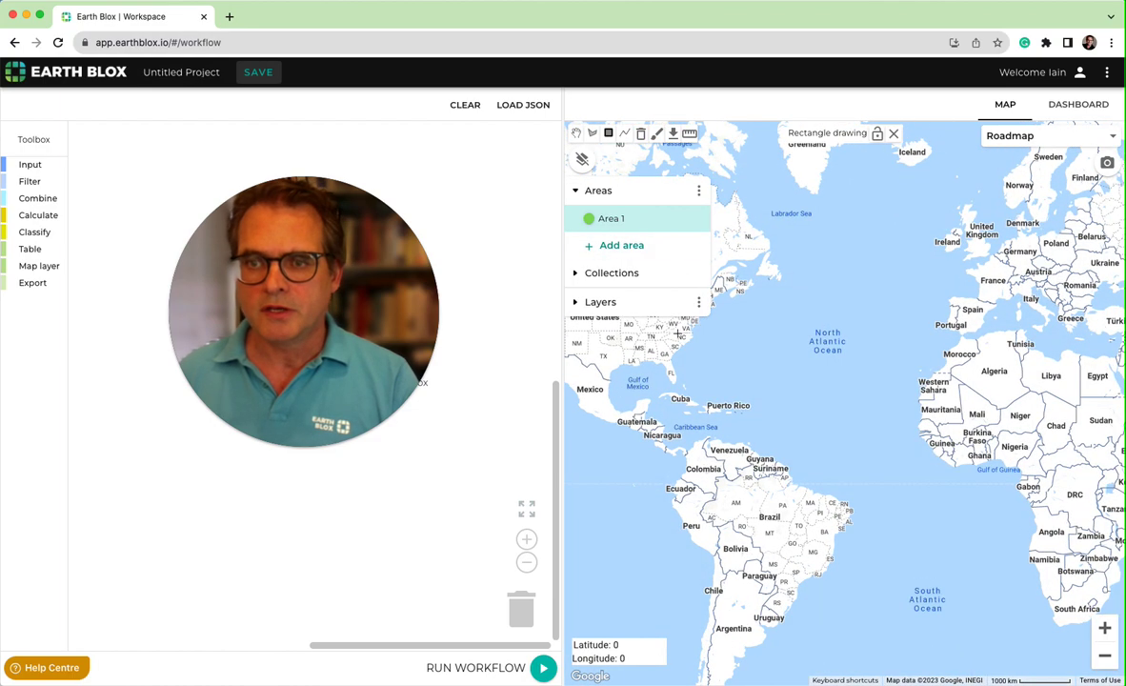
scroll(681, 334, up, 3)
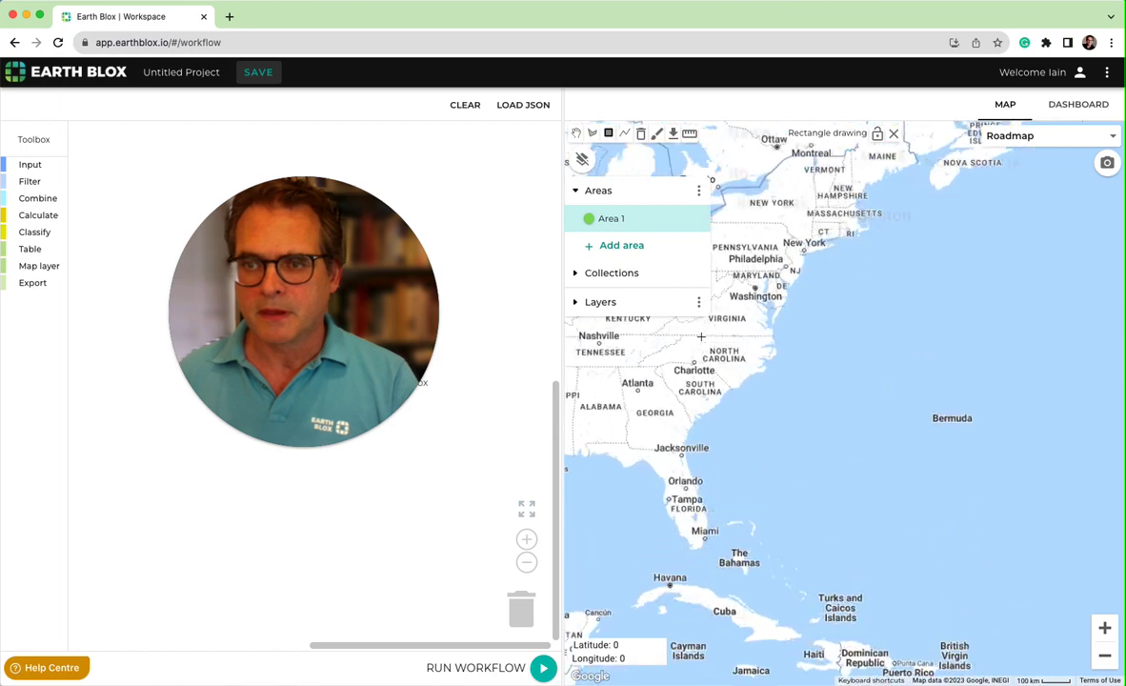
scroll(701, 336, up, 2)
scroll(904, 168, up, 2)
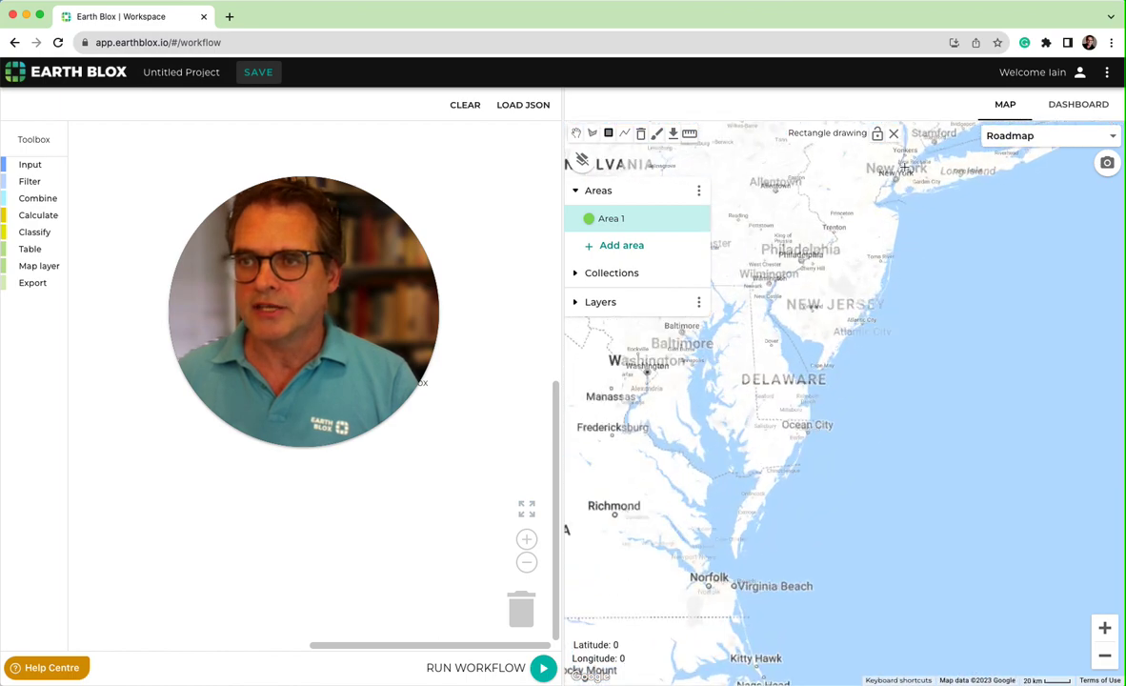
scroll(903, 168, up, 2)
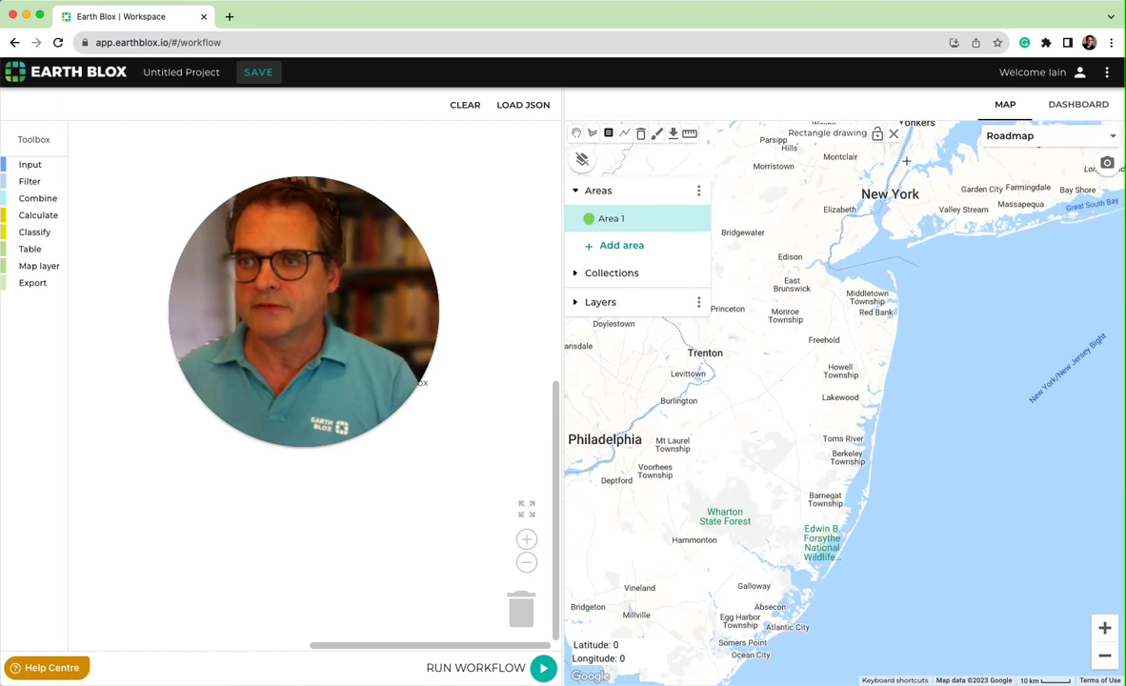
scroll(906, 162, up, 3)
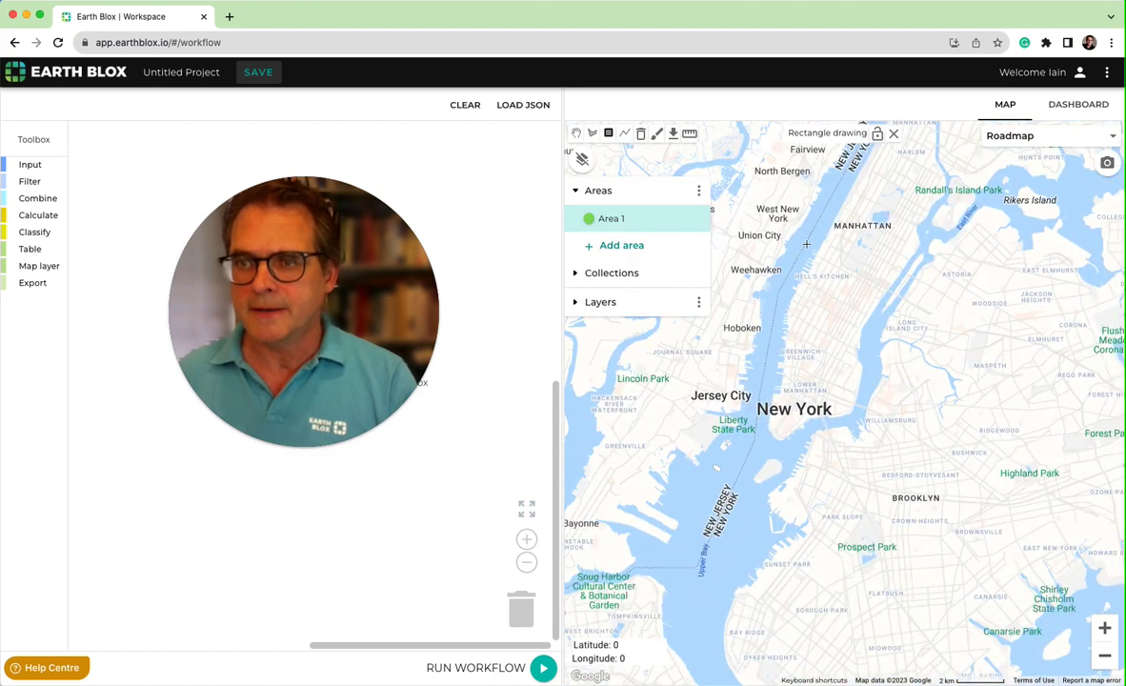
Step: Draw the Area 1 rectangle over west Midtown Manhattan near Hell's Kitchen
mouse_move(805, 241)
mouse_down()
mouse_move(846, 285)
mouse_move(867, 287)
mouse_up()
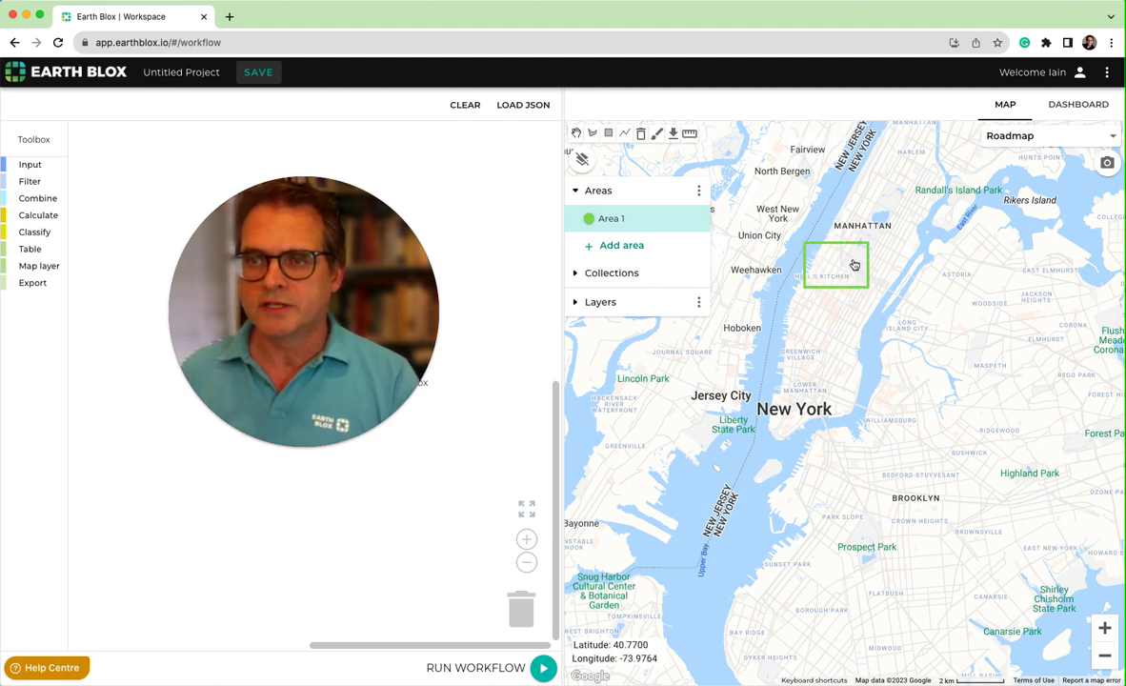
mouse_move(686, 222)
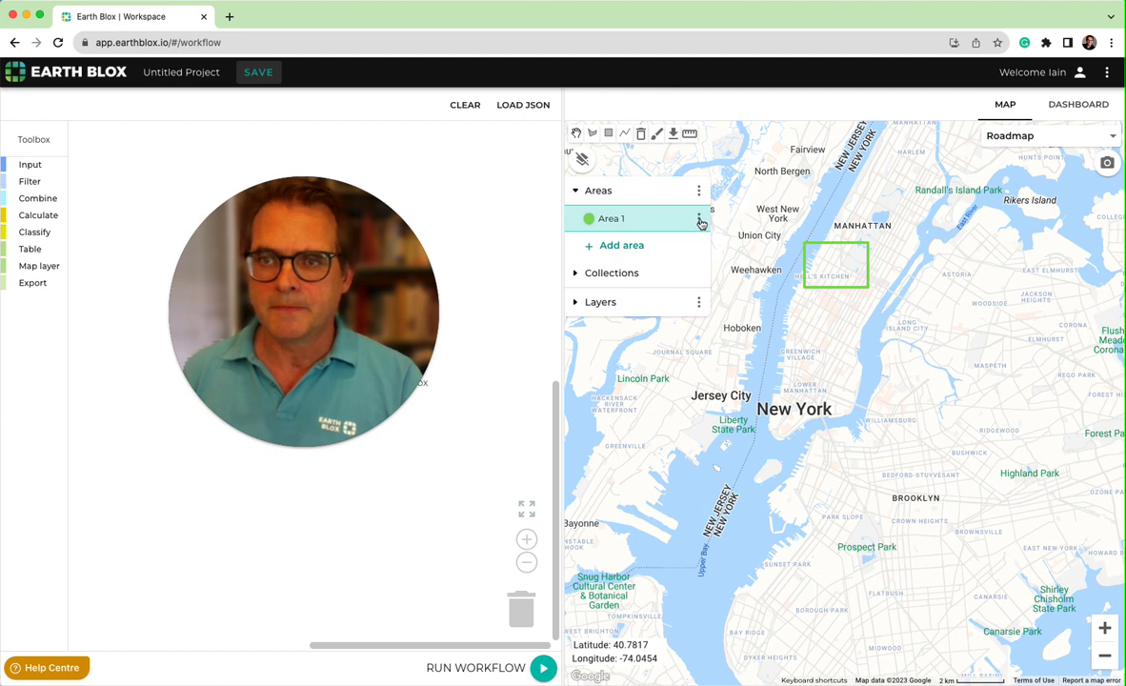
click(699, 221)
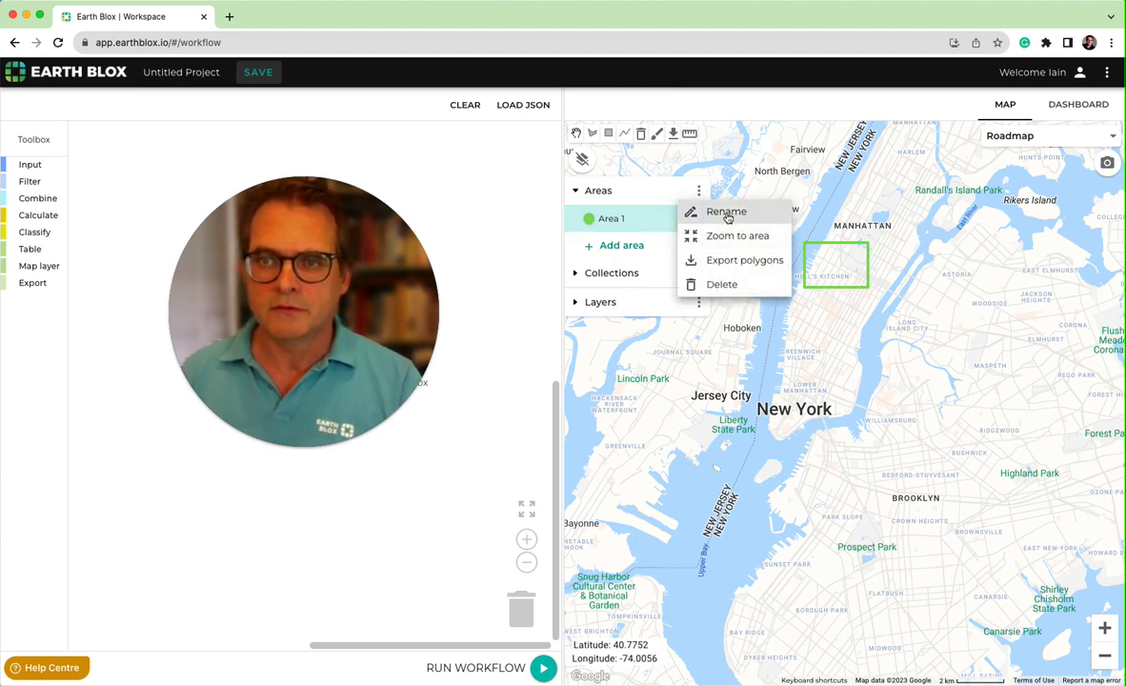
Step: Replace the area name 'Area 1' with 'Manhattan'
click(689, 216)
key(BackSpace)
key(BackSpace)
key(BackSpace)
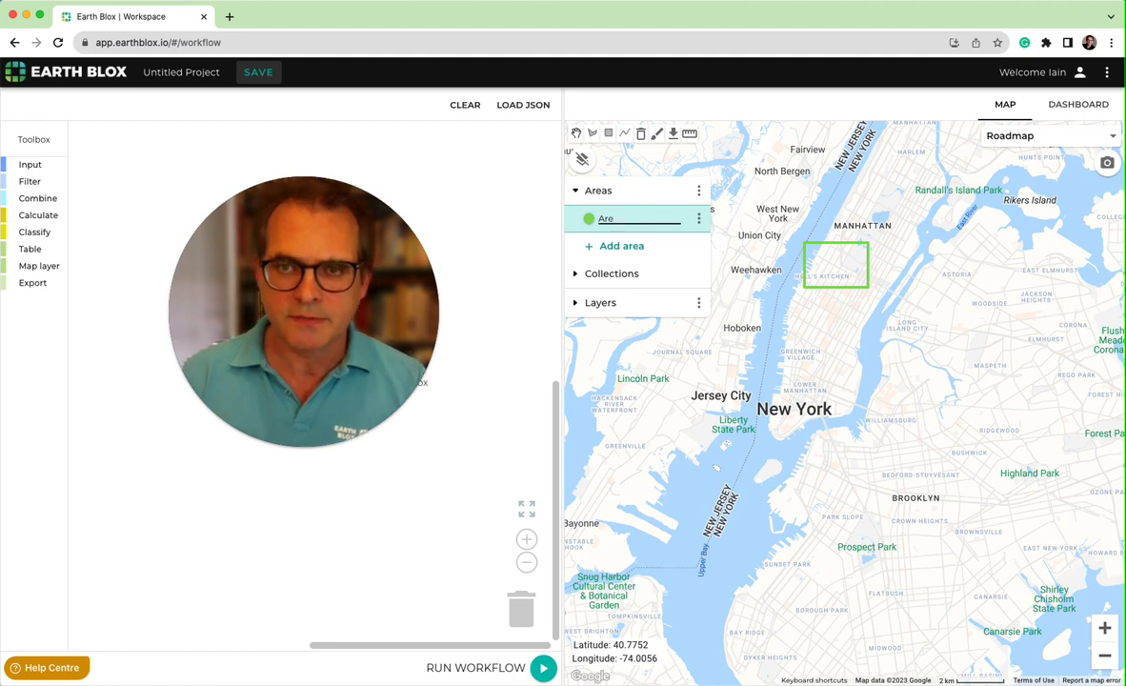
text(Manha)
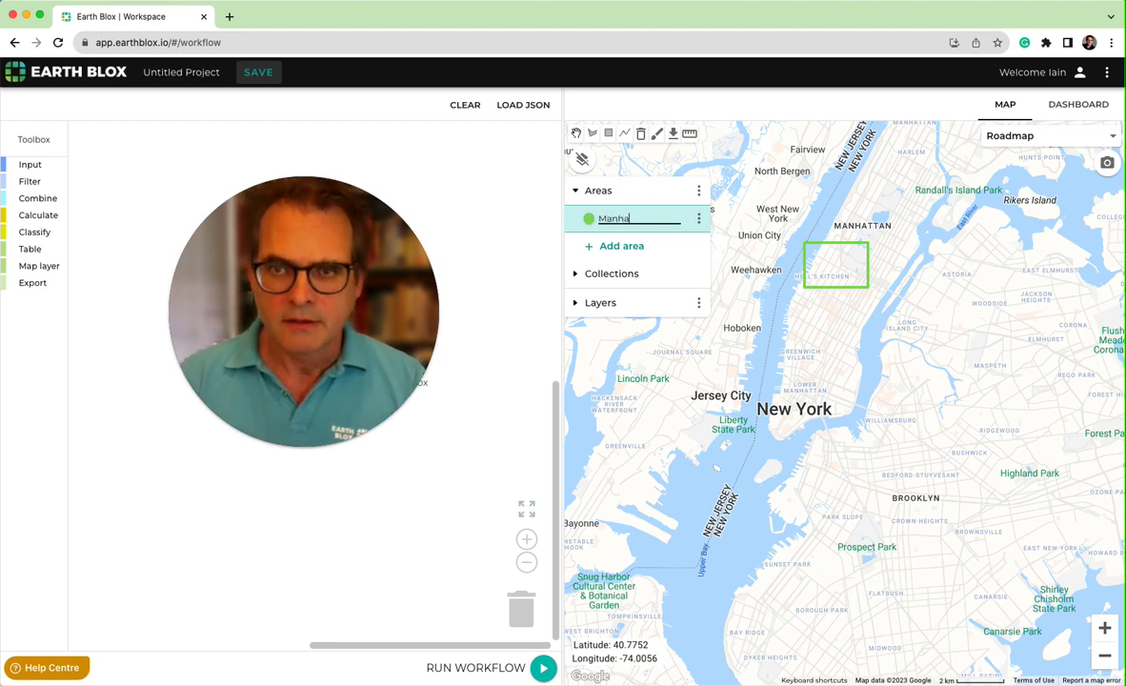
text(ttan)
key(Return)
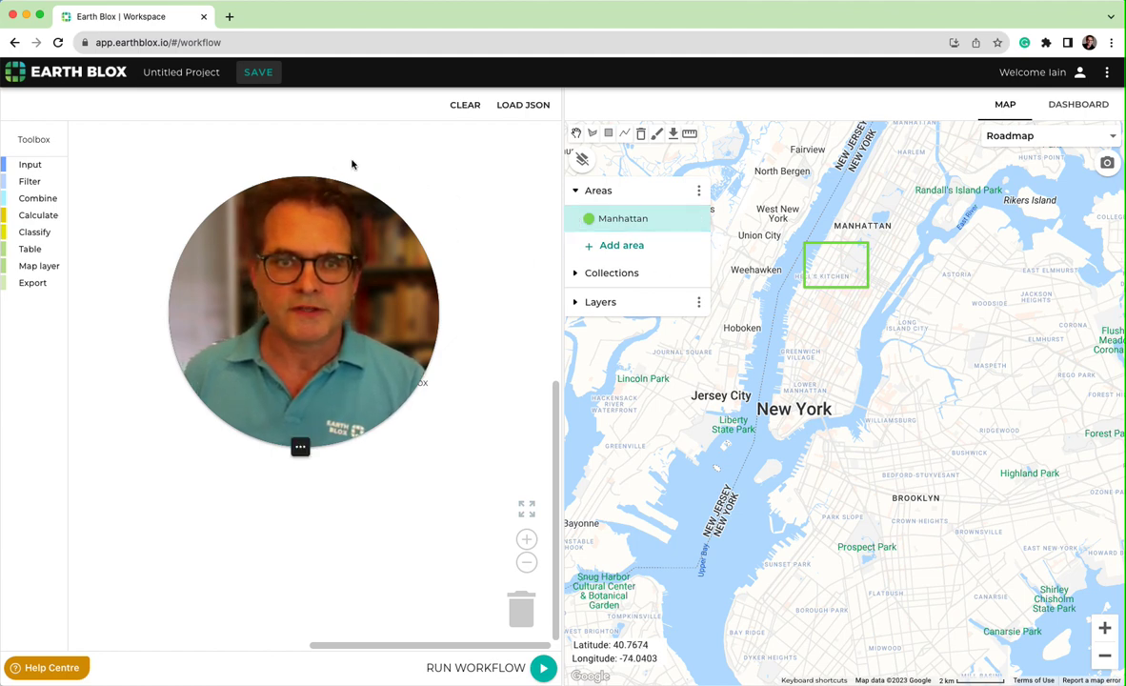
Step: Browse the Toolbox categories and place an Input 'Use this Dataset' block on the workspace
drag(228, 258, 871, 58)
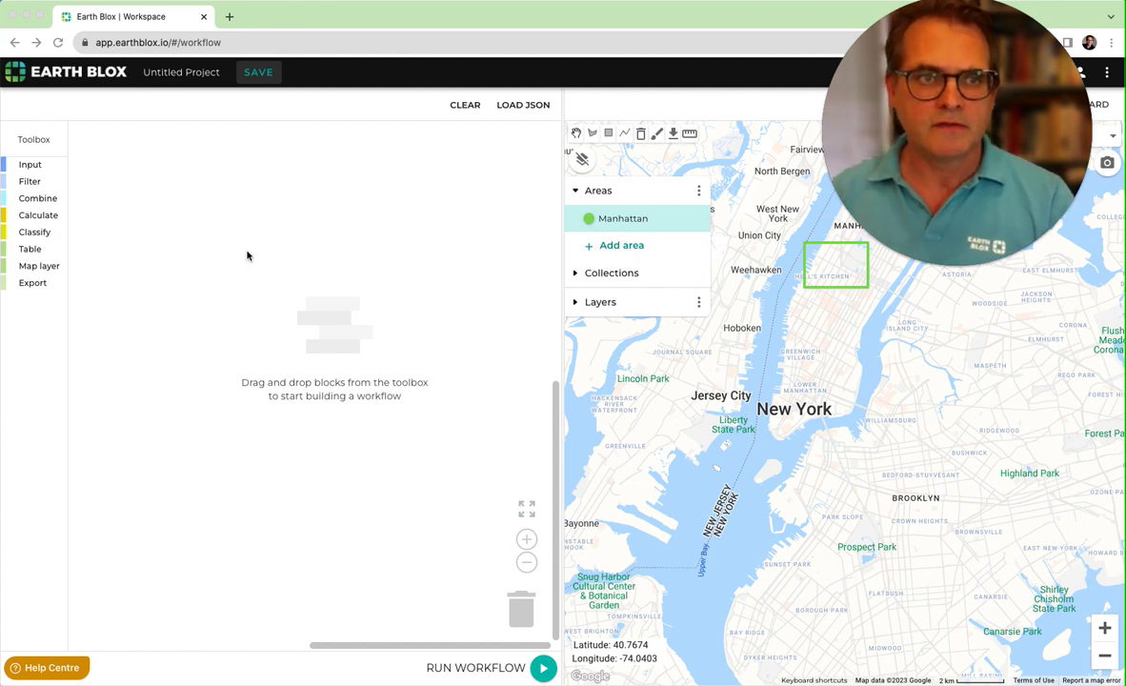
click(32, 167)
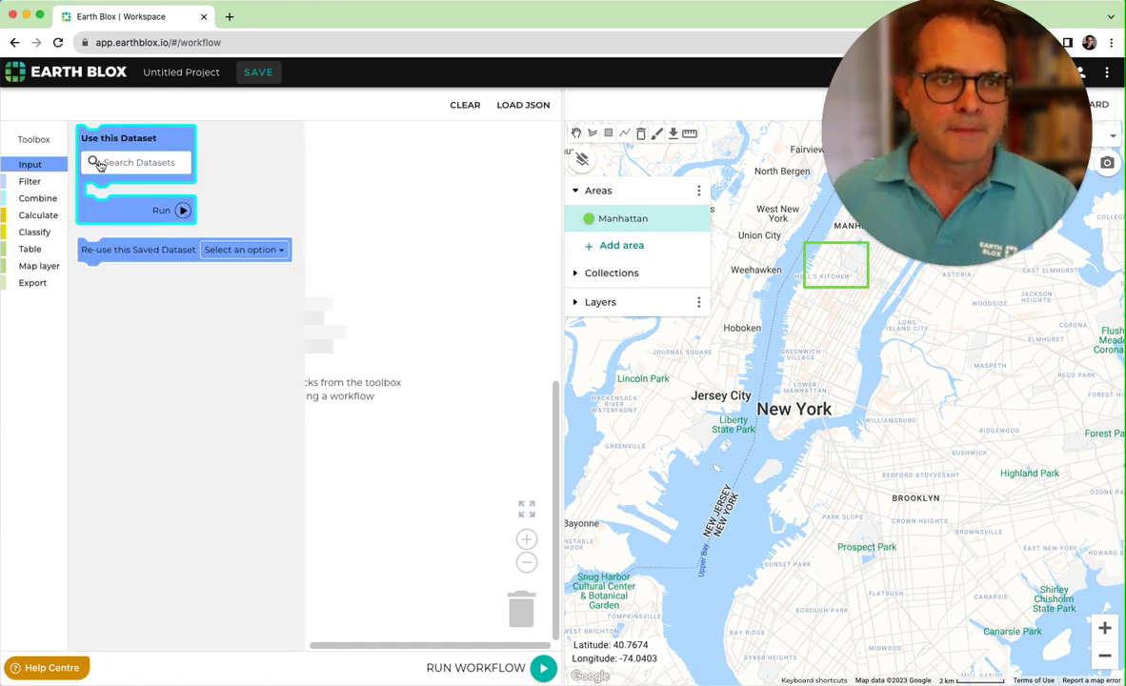
click(35, 184)
click(32, 198)
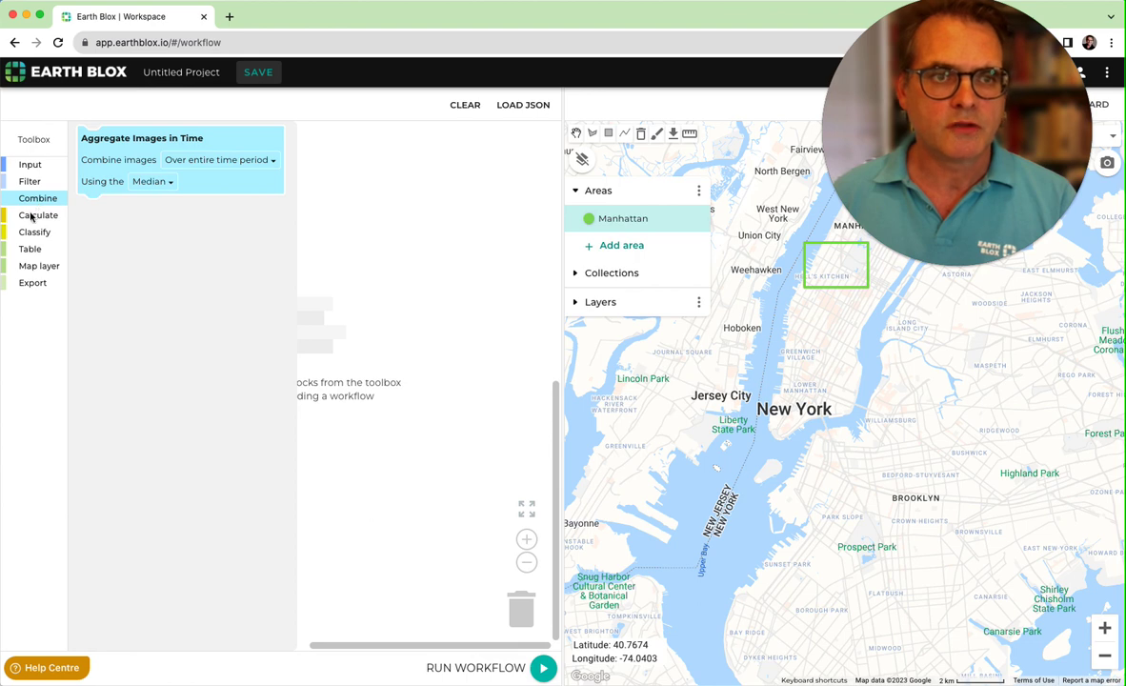
click(33, 210)
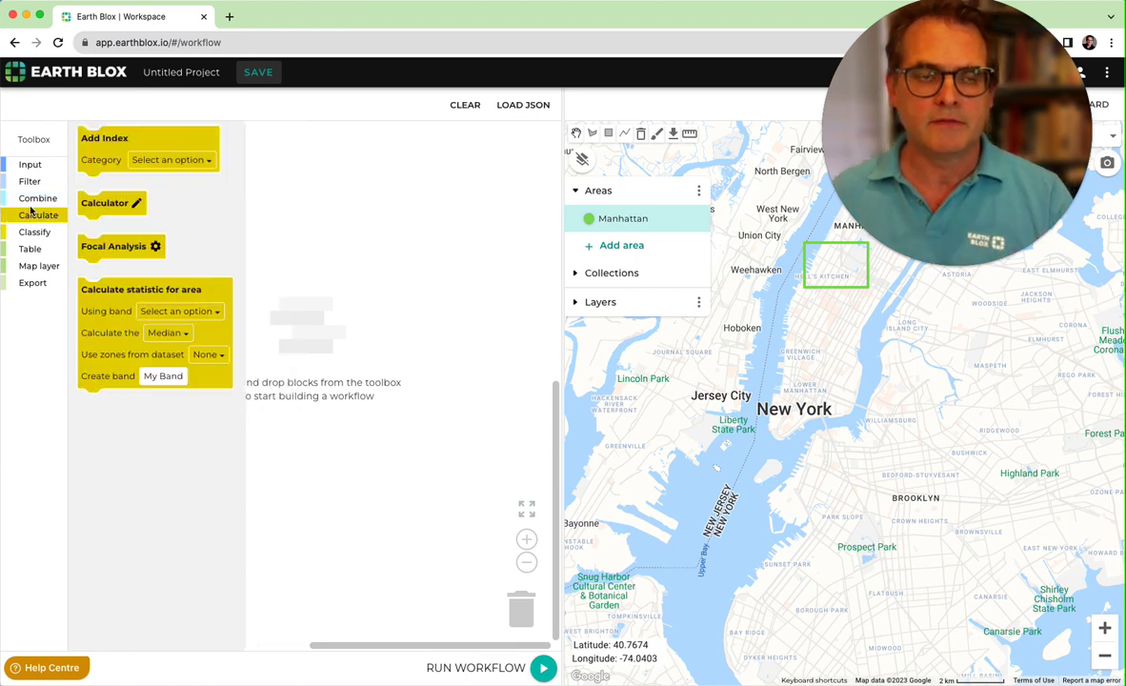
click(31, 167)
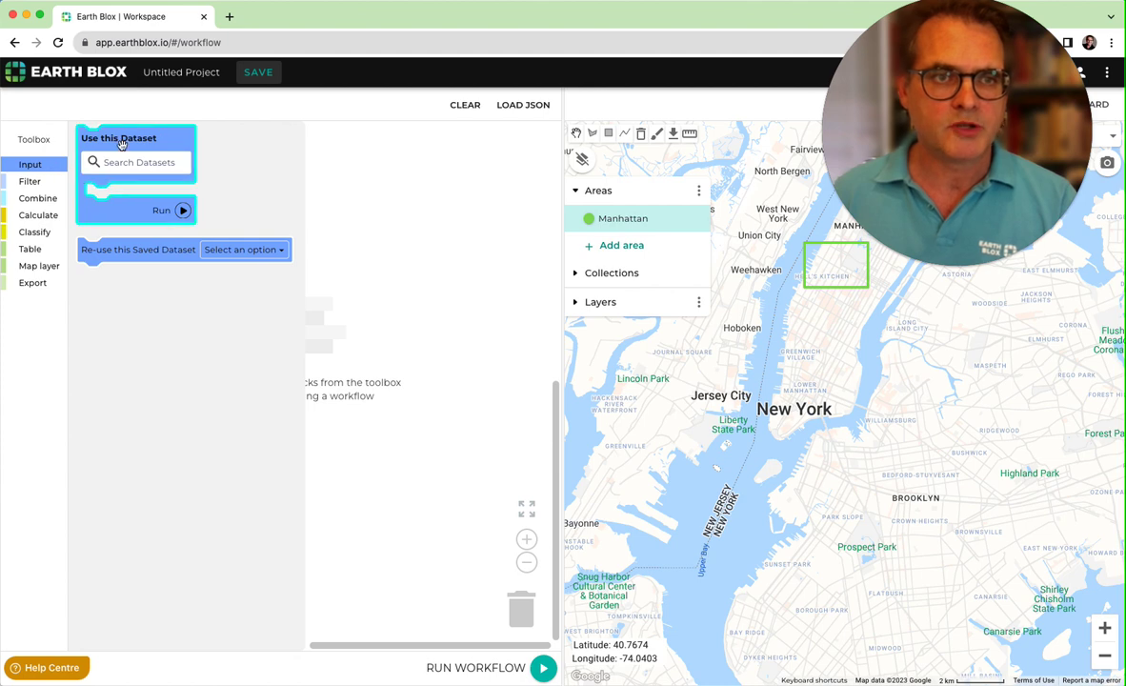
drag(125, 143, 208, 209)
Step: Open the Dataset Finder from Search Datasets and filter the list to Imagery
click(213, 200)
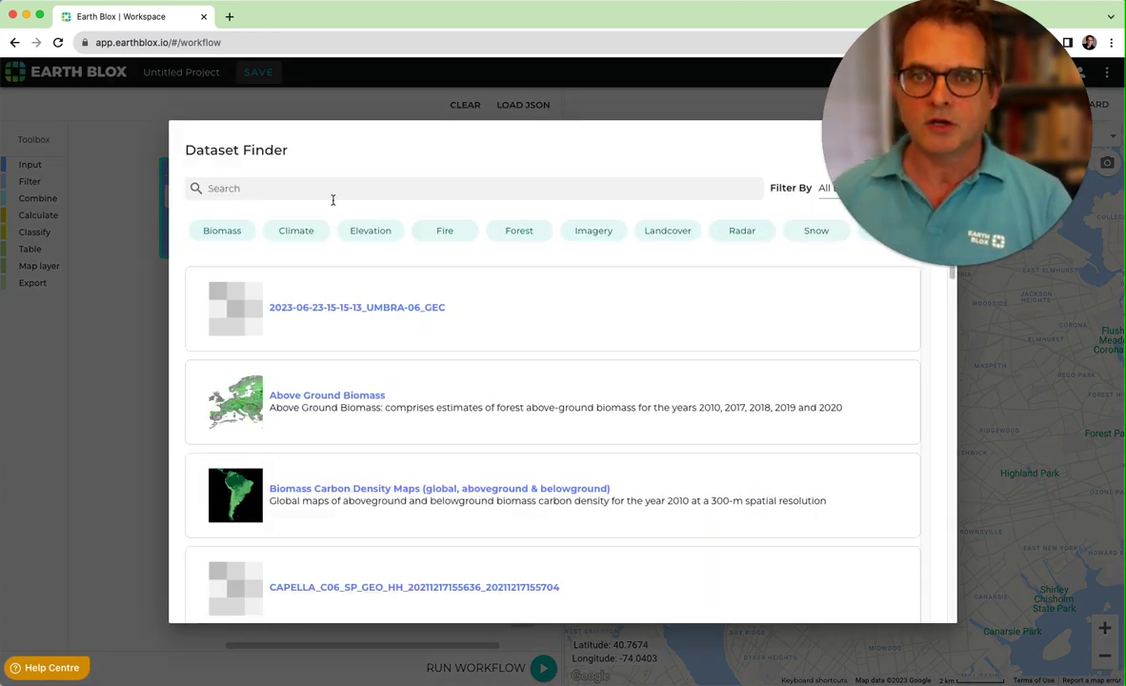
scroll(487, 350, down, 8)
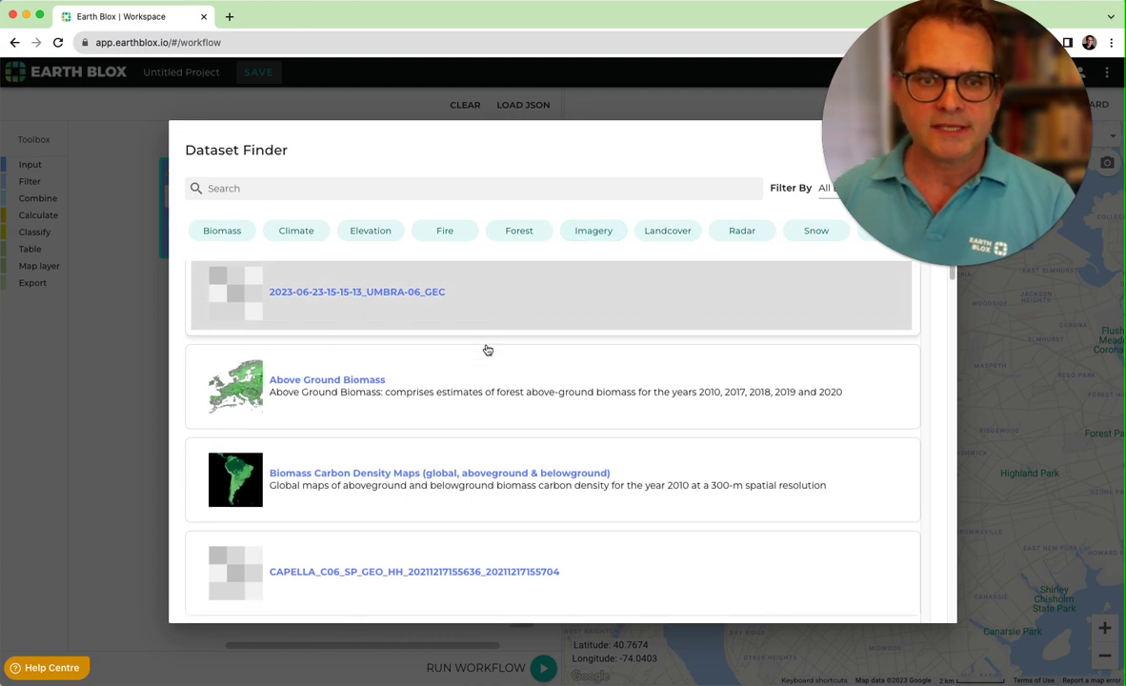
scroll(487, 351, down, 10)
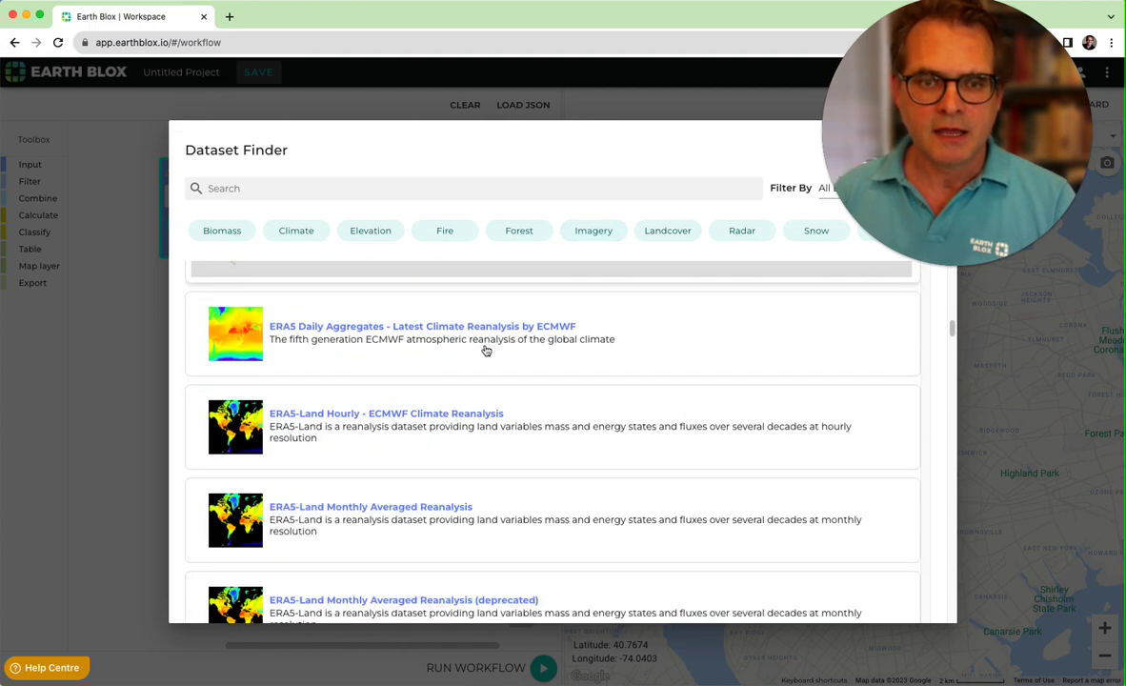
scroll(485, 352, down, 1)
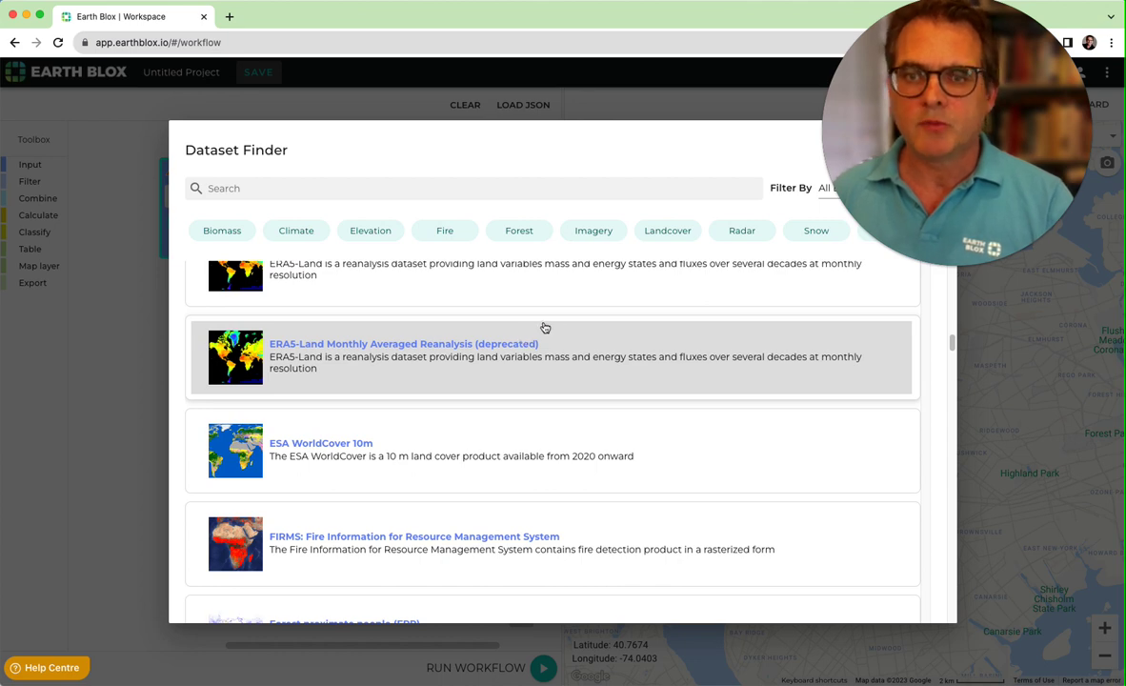
click(598, 233)
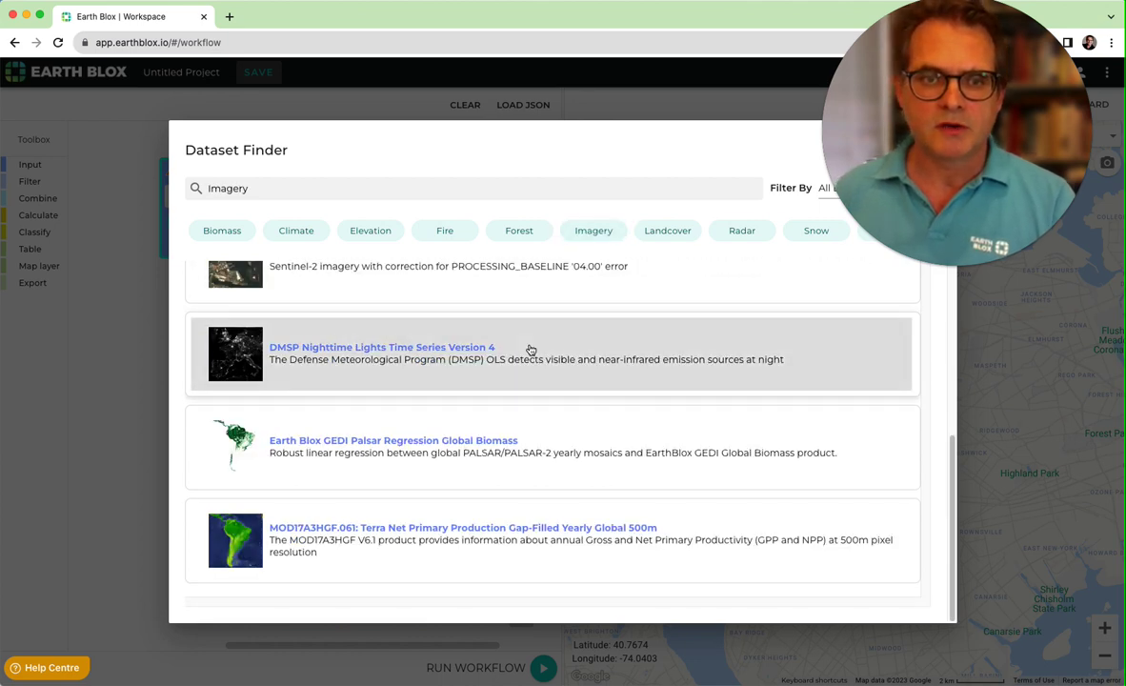
scroll(539, 343, up, 1)
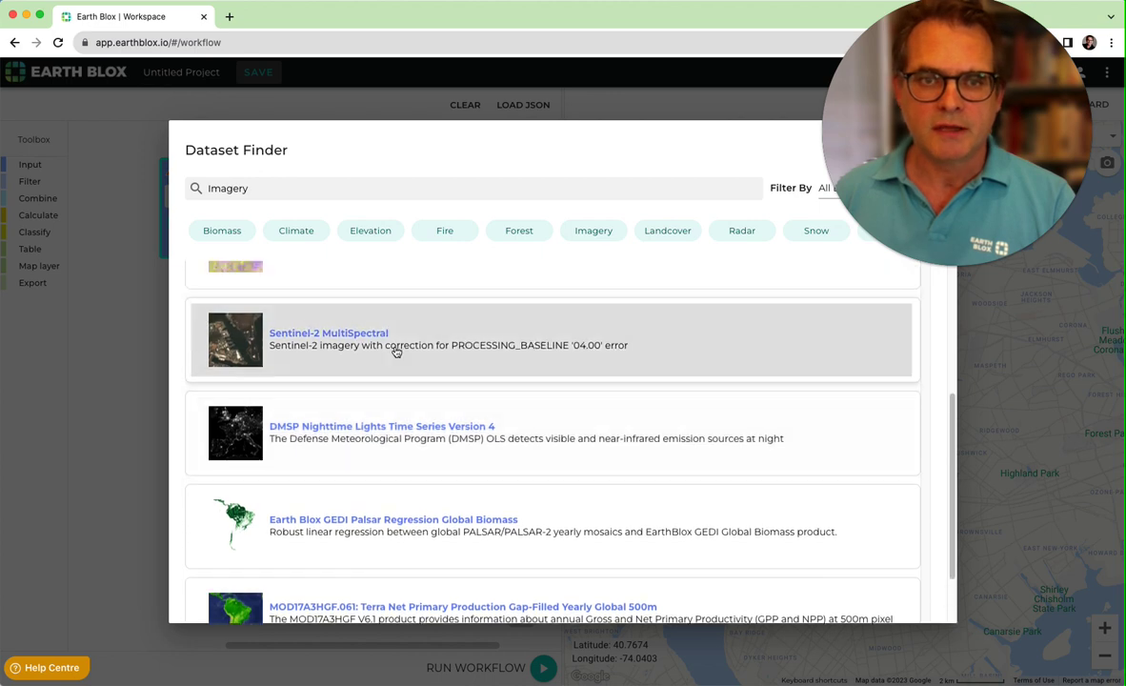
Step: Choose Sentinel-2 MultiSpectral with Add Recommended Blocks left checked
click(397, 351)
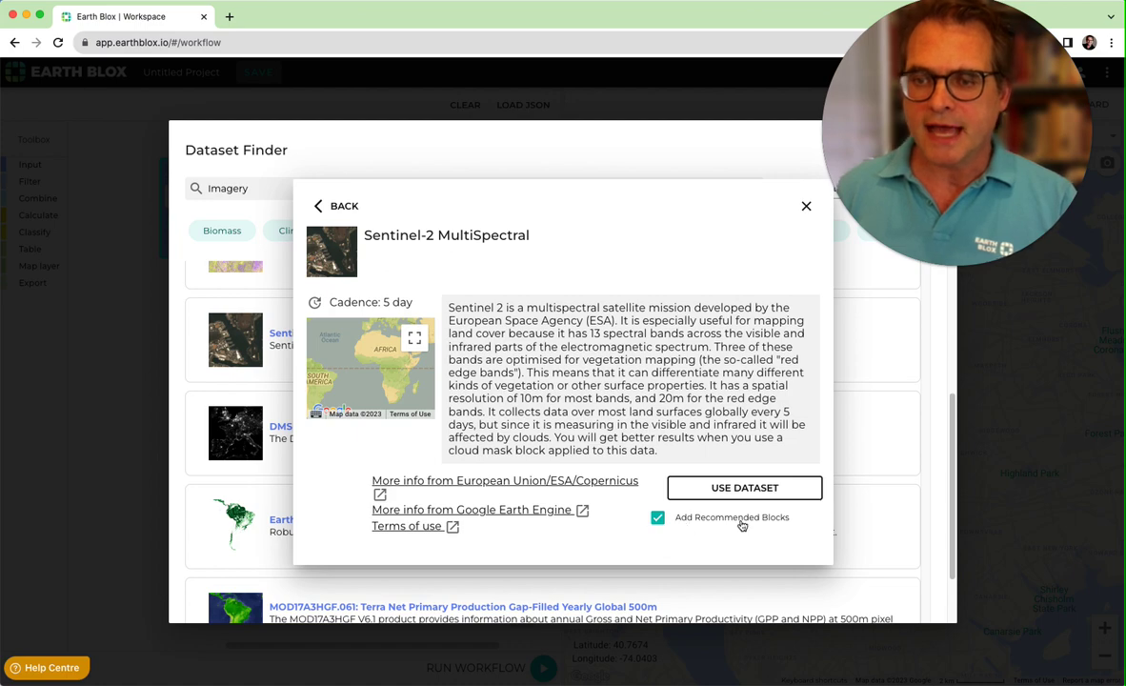
click(657, 519)
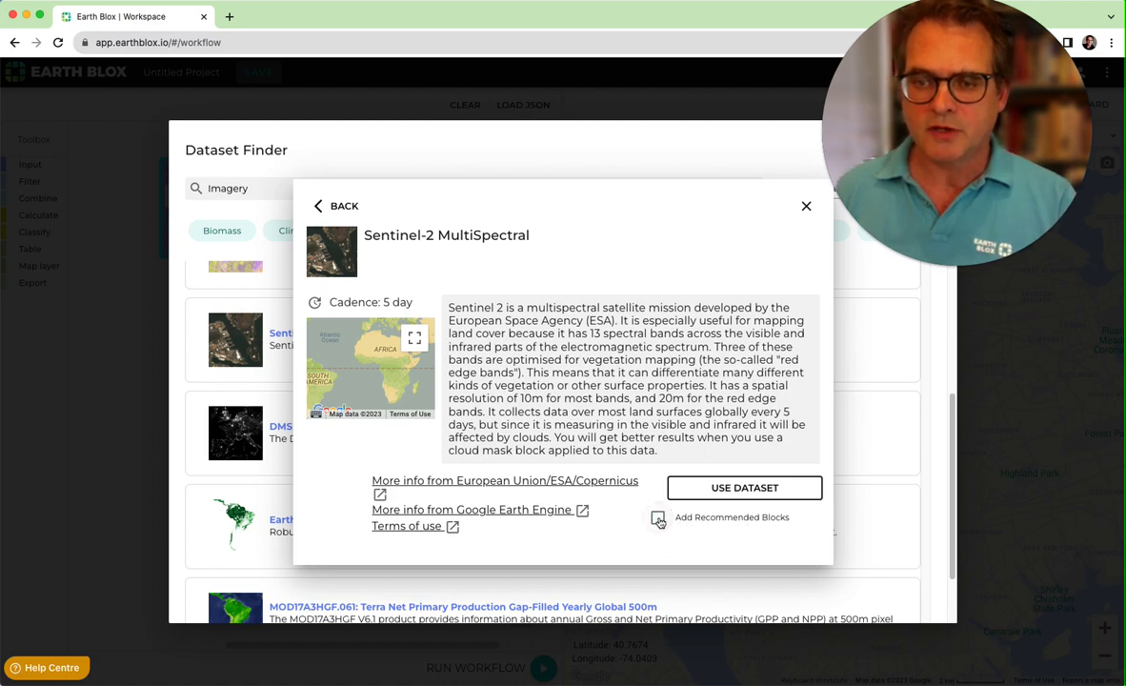
click(657, 519)
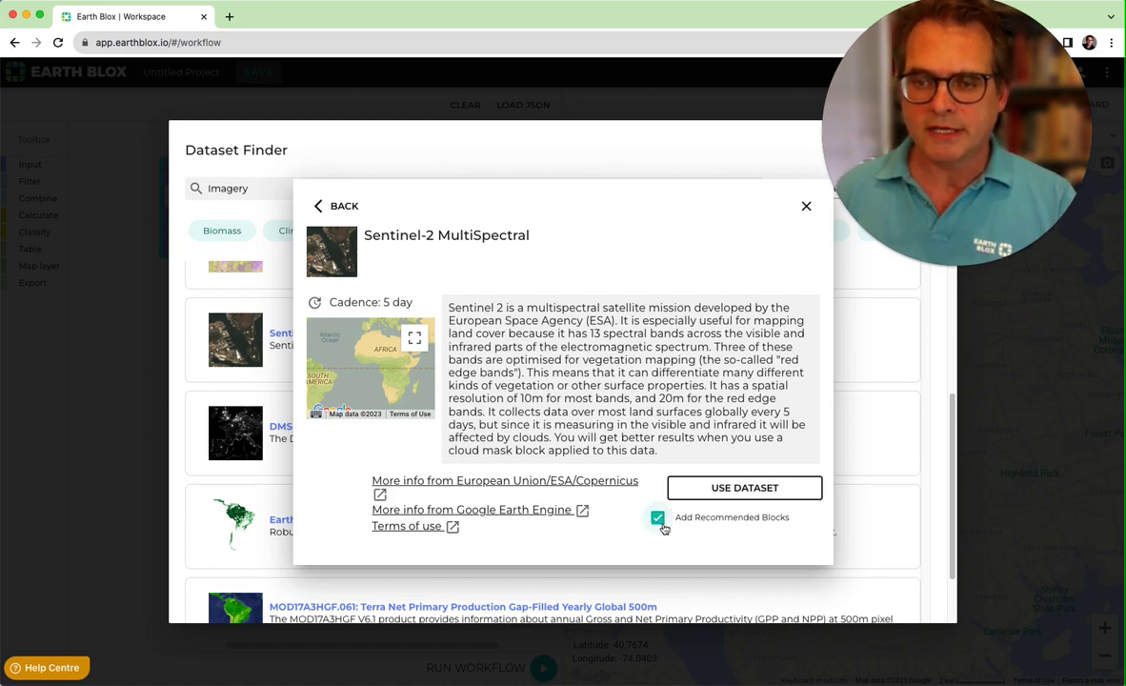
click(753, 490)
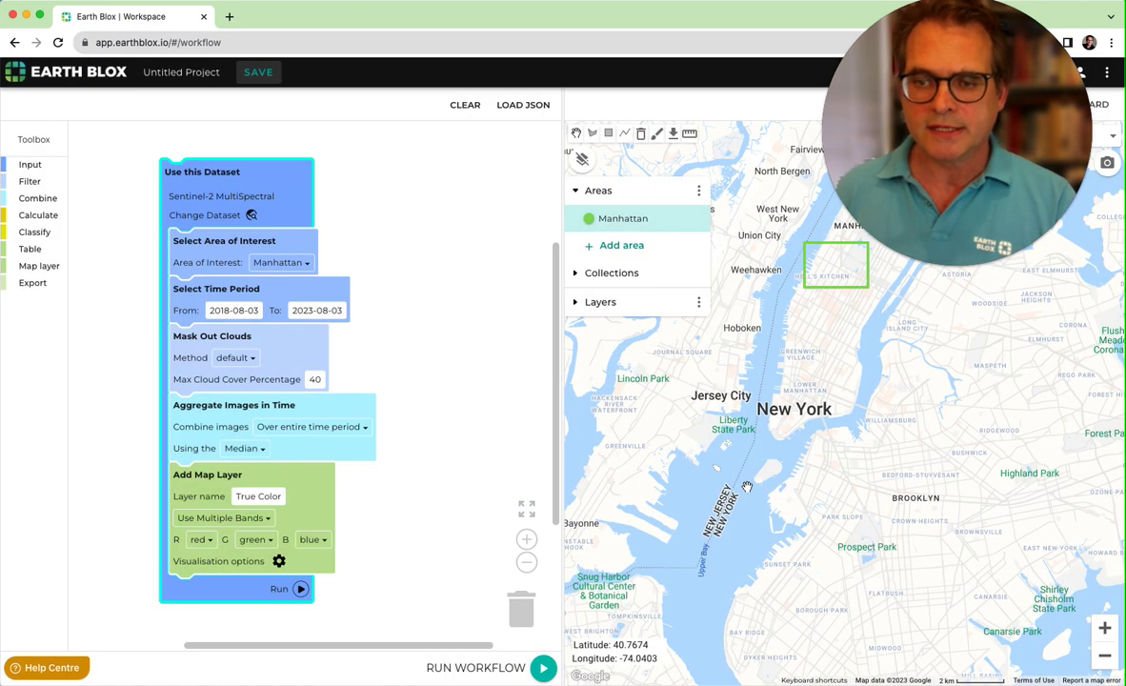
Step: Run the workflow to render the True Color Sentinel-2 composite over Manhattan
click(300, 590)
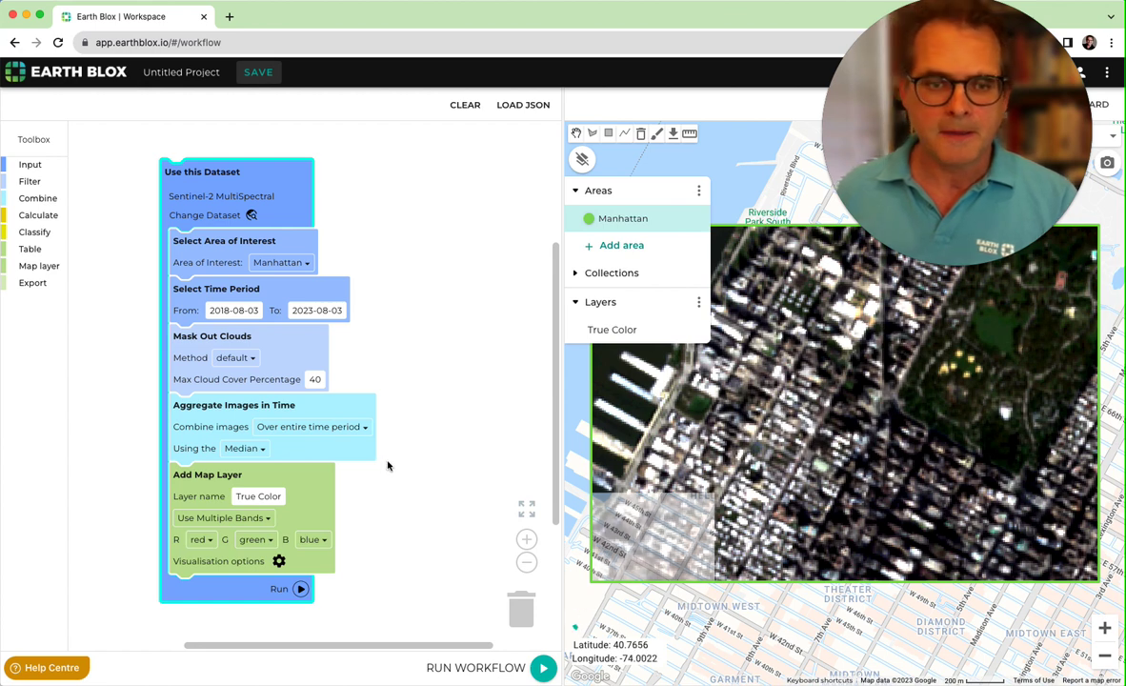
Step: Keep red as the R channel band and widen the map panel
click(208, 541)
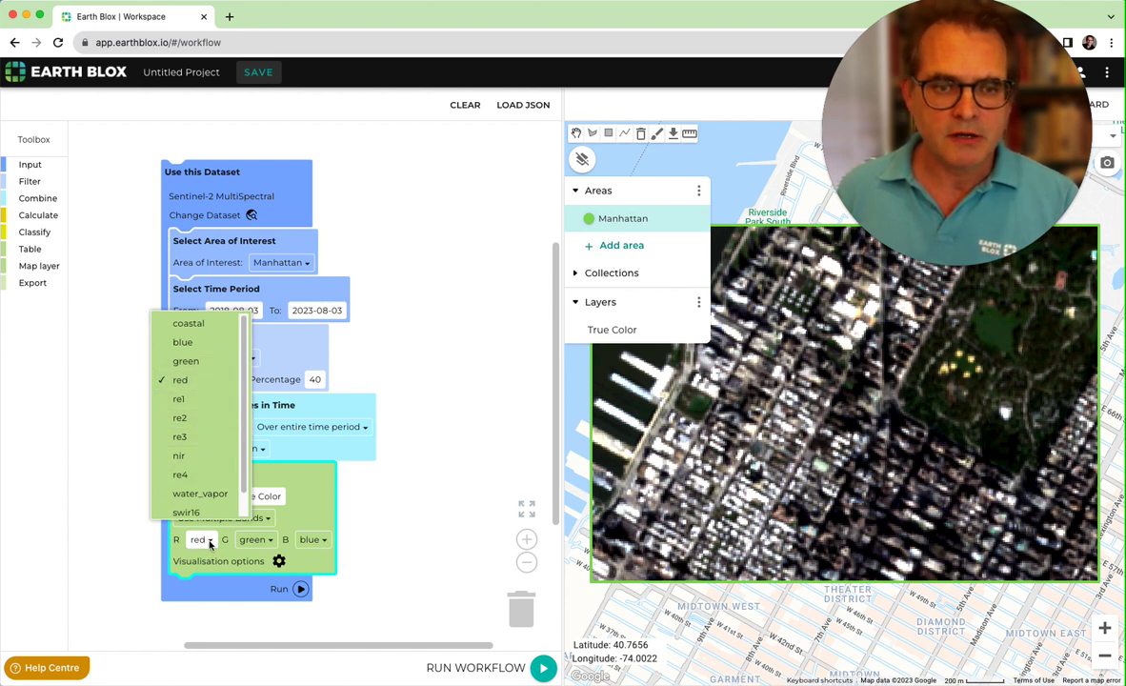
click(194, 381)
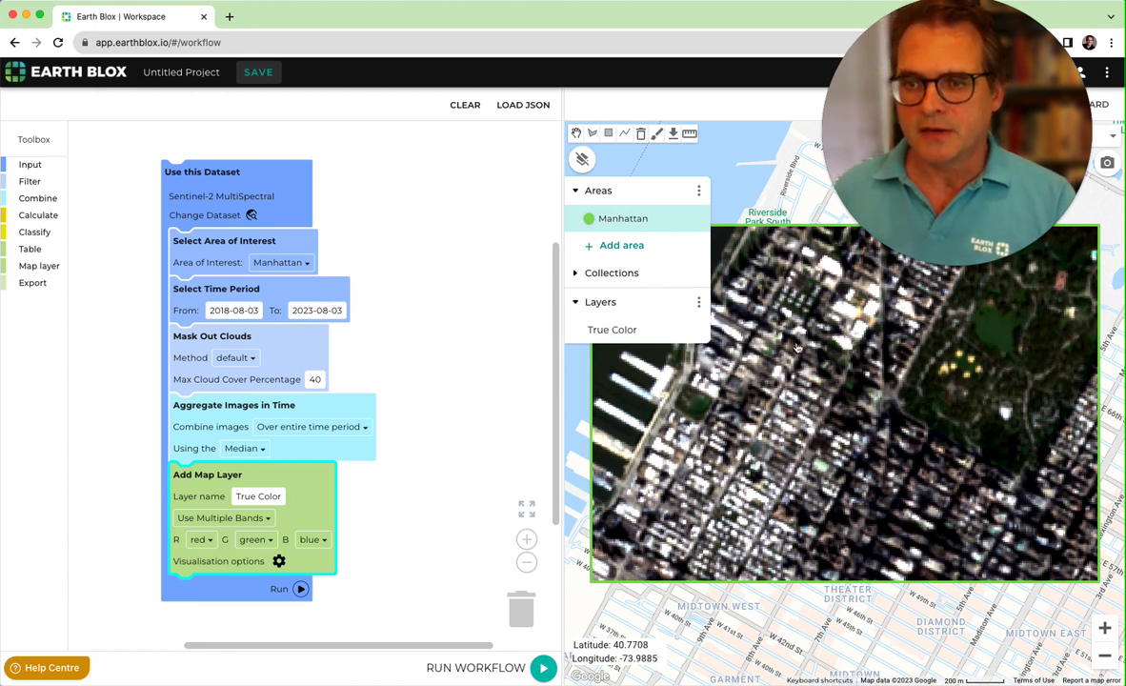
drag(542, 398, 434, 400)
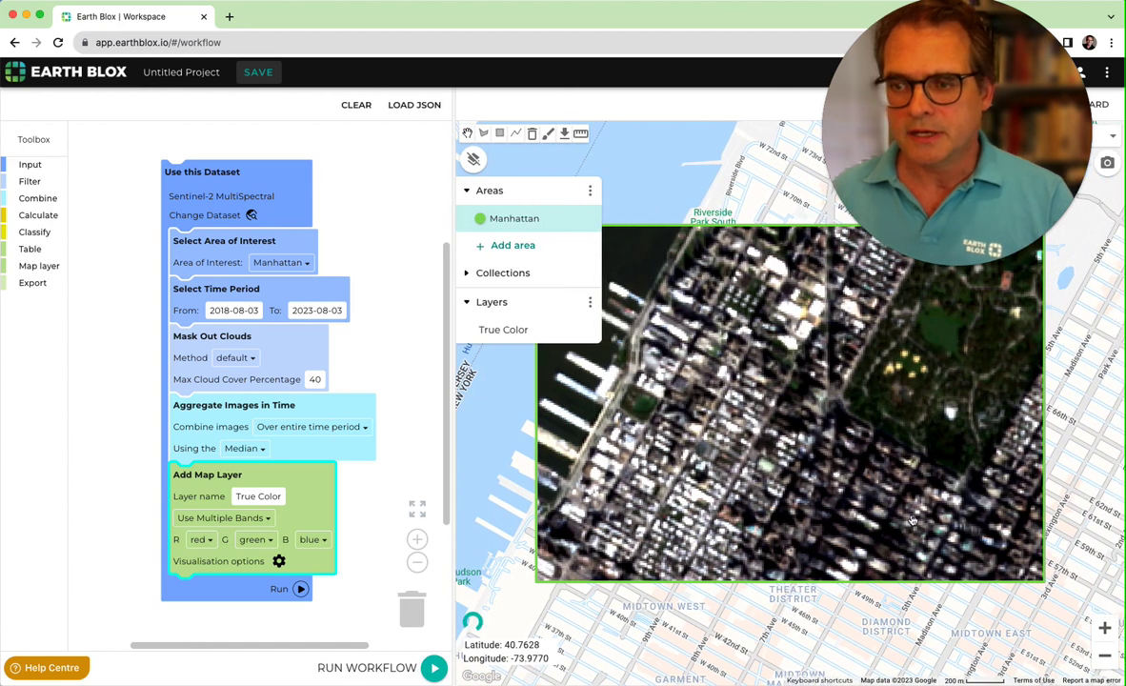